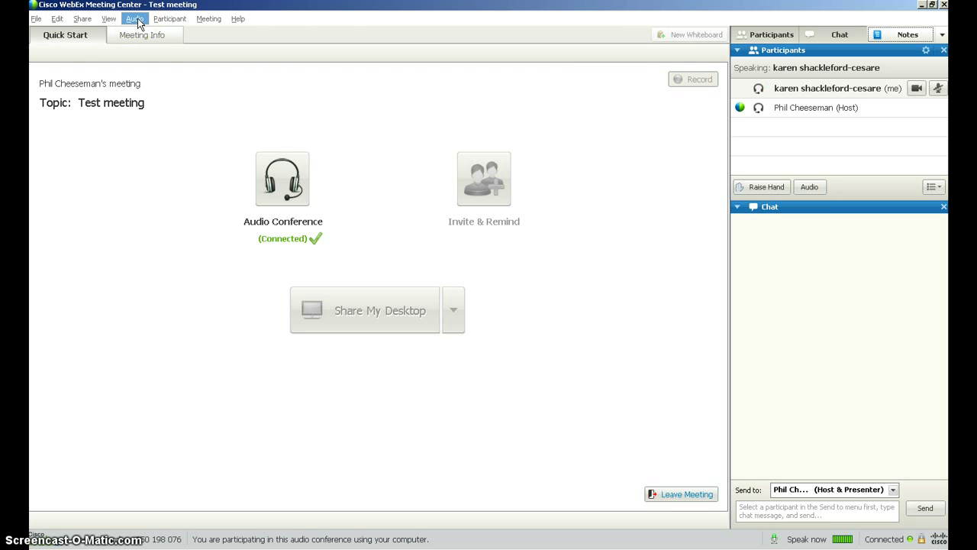
Run the Speaker/Microphone Audio Test, play the speaker test sound, check the microphone, and close with OK
click(135, 19)
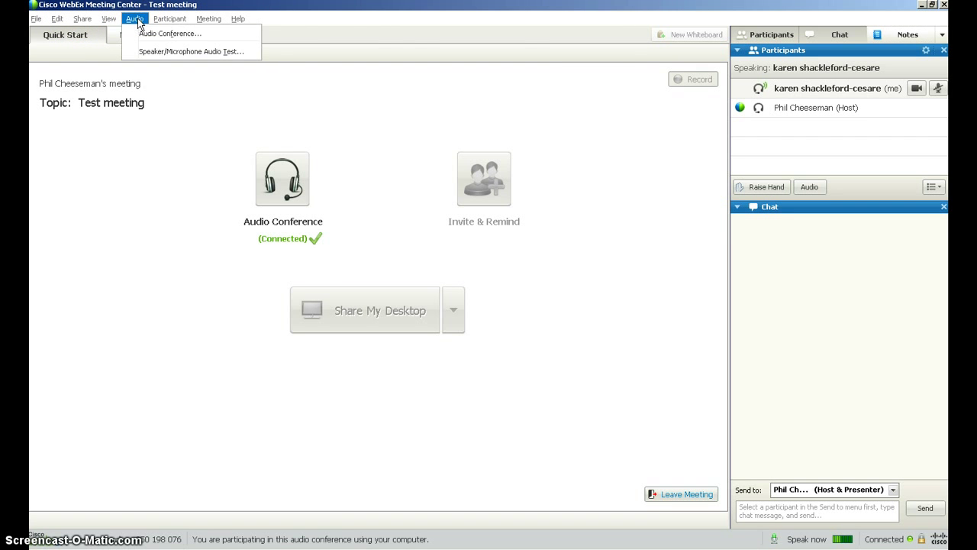
click(224, 54)
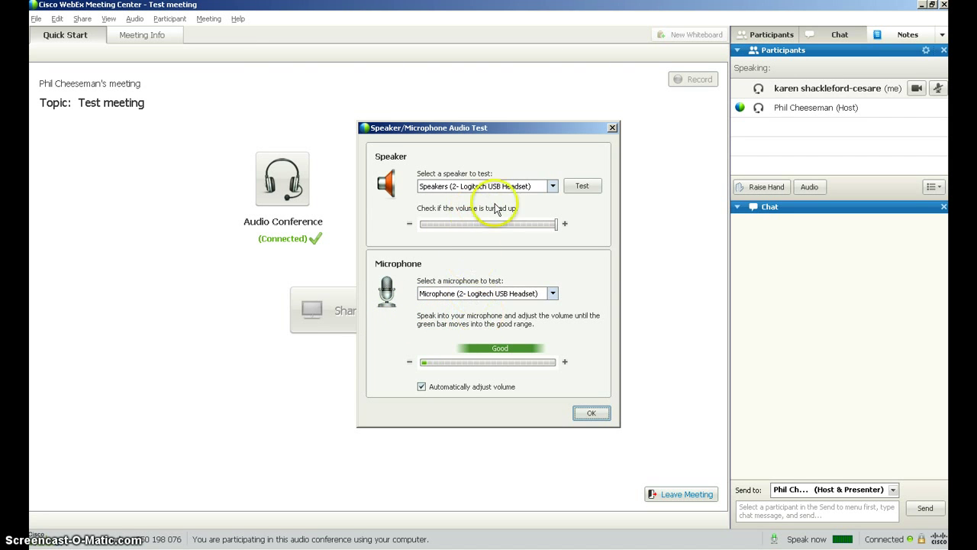
click(581, 186)
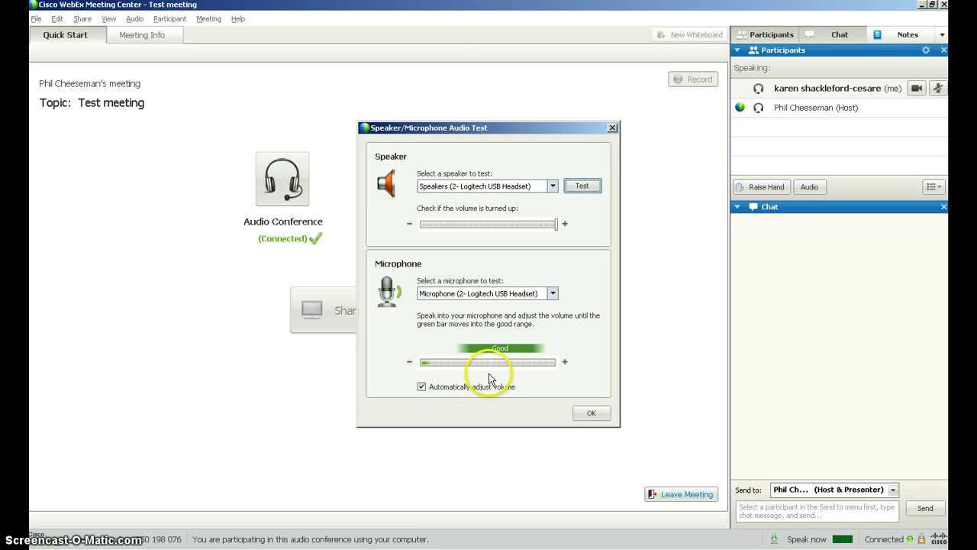
click(600, 417)
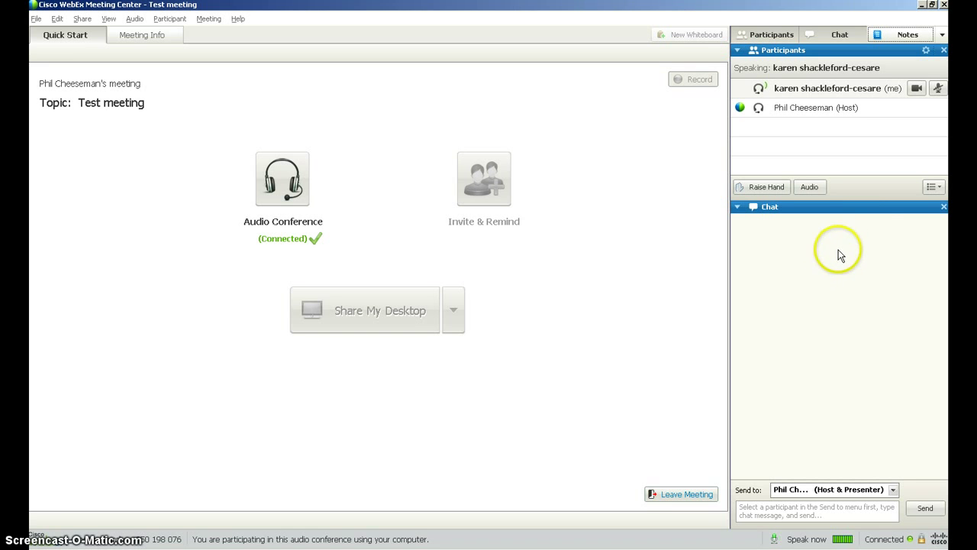
Start your webcam video, then mute and unmute your audio
click(915, 88)
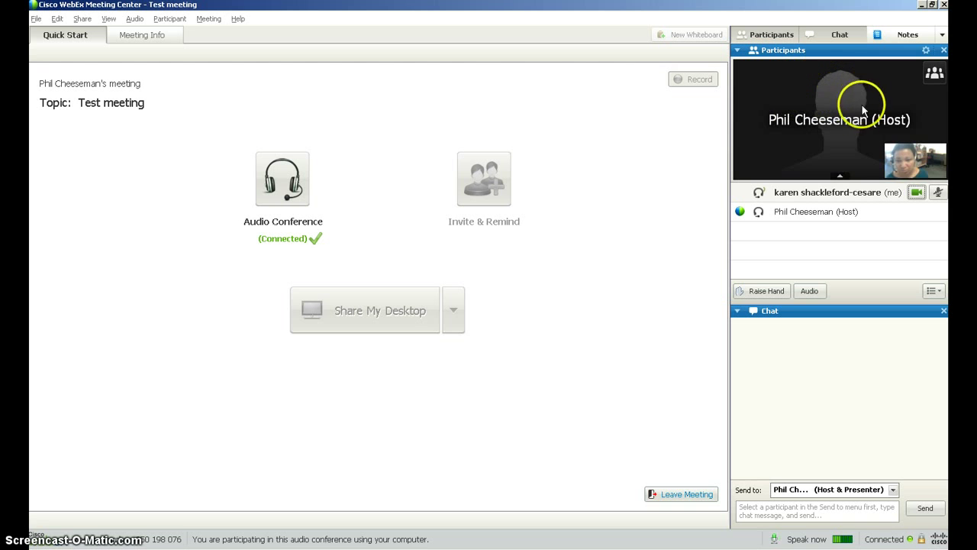
click(938, 193)
click(938, 193)
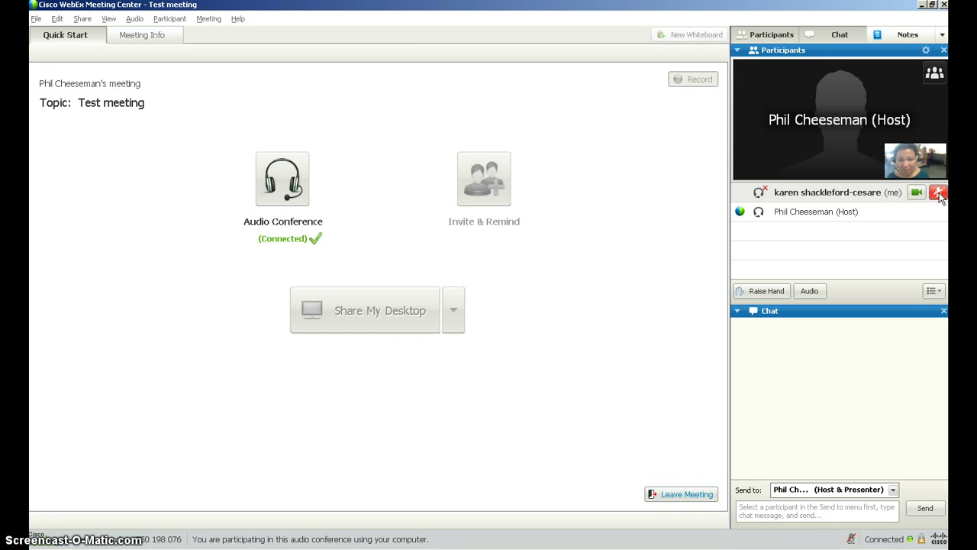
click(939, 194)
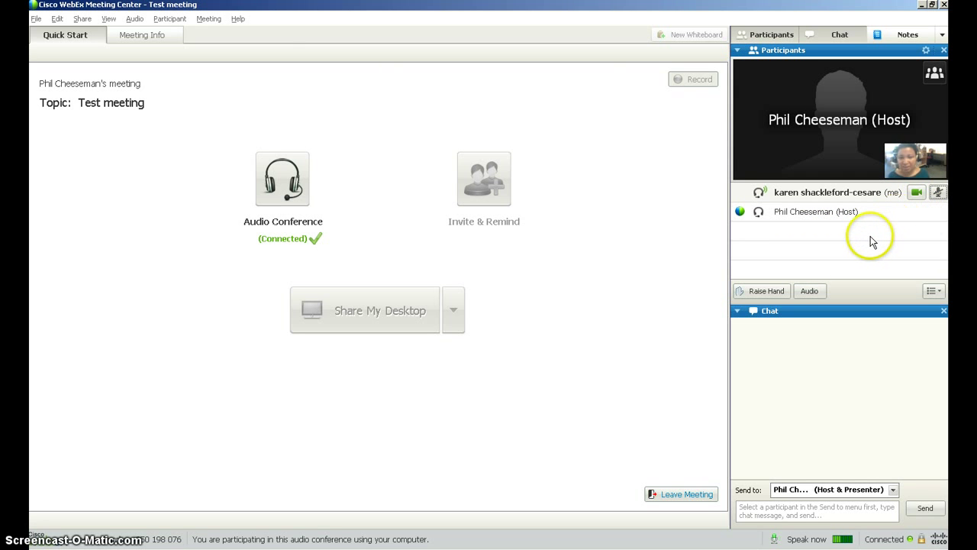
Raise and lower your hand, then switch the participant view to Thumbnails and back to List
click(770, 293)
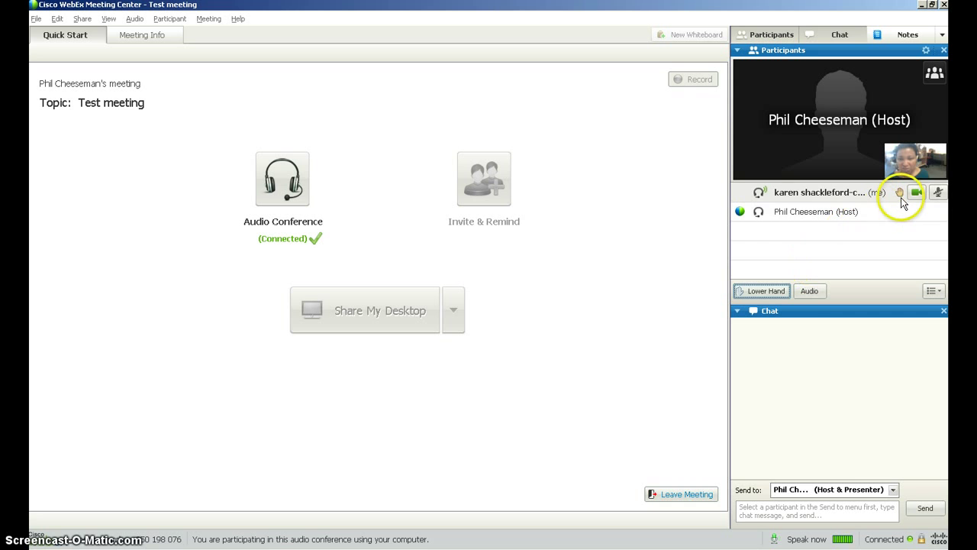
click(777, 295)
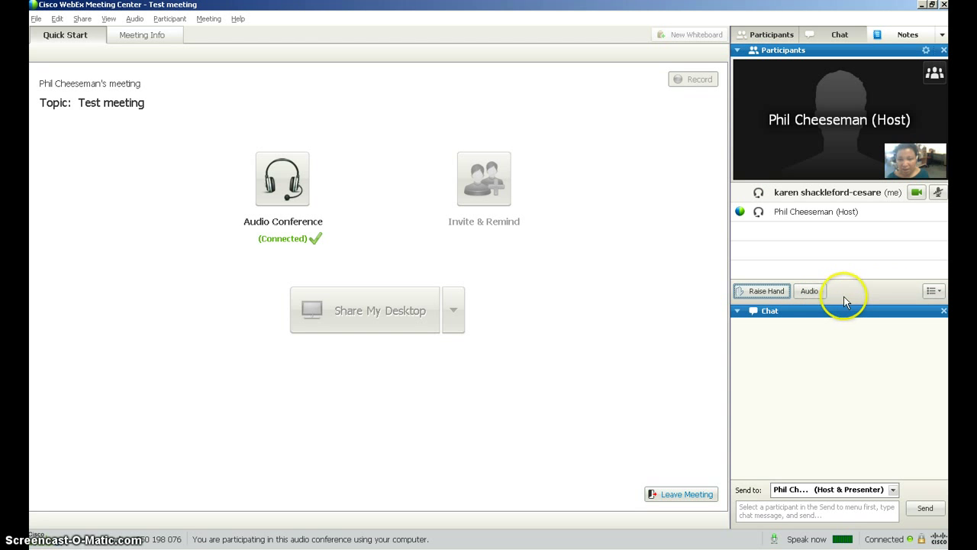
click(933, 293)
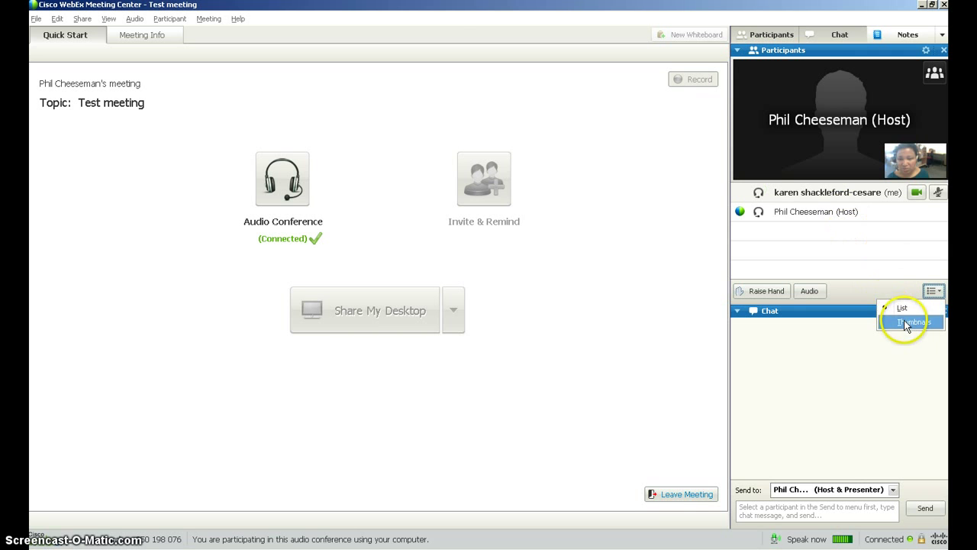
click(905, 323)
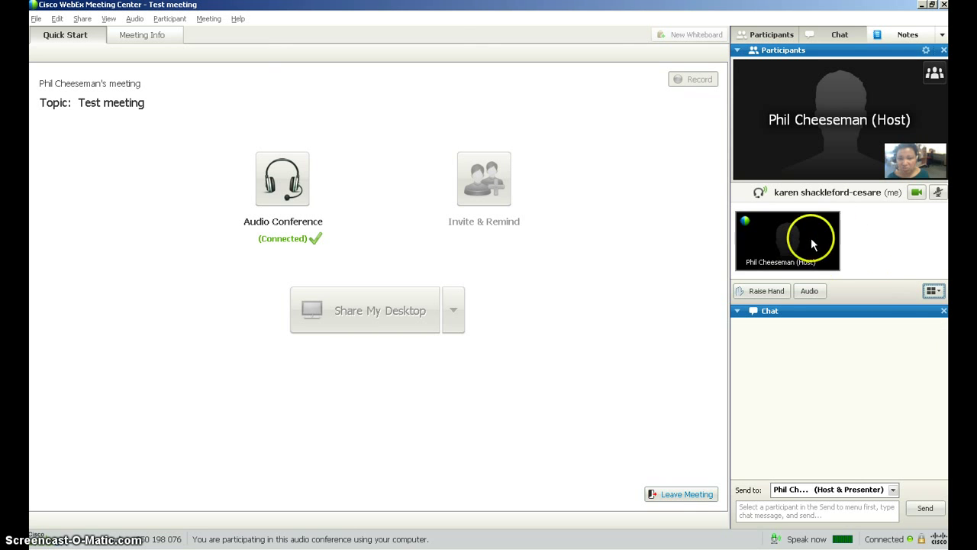
click(933, 291)
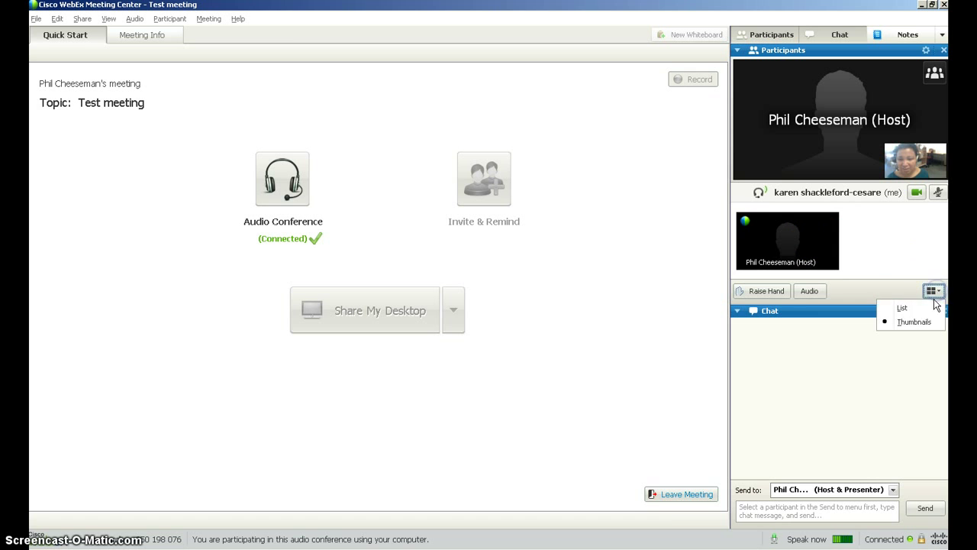
click(912, 309)
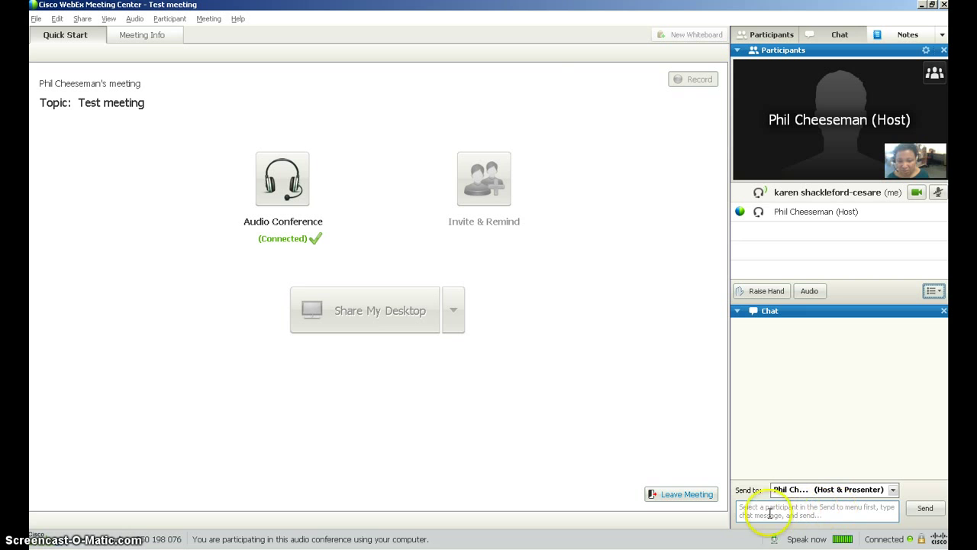
Send Everyone a chat beginning 'Hi', saying you came early to check your headset and webcam
click(893, 490)
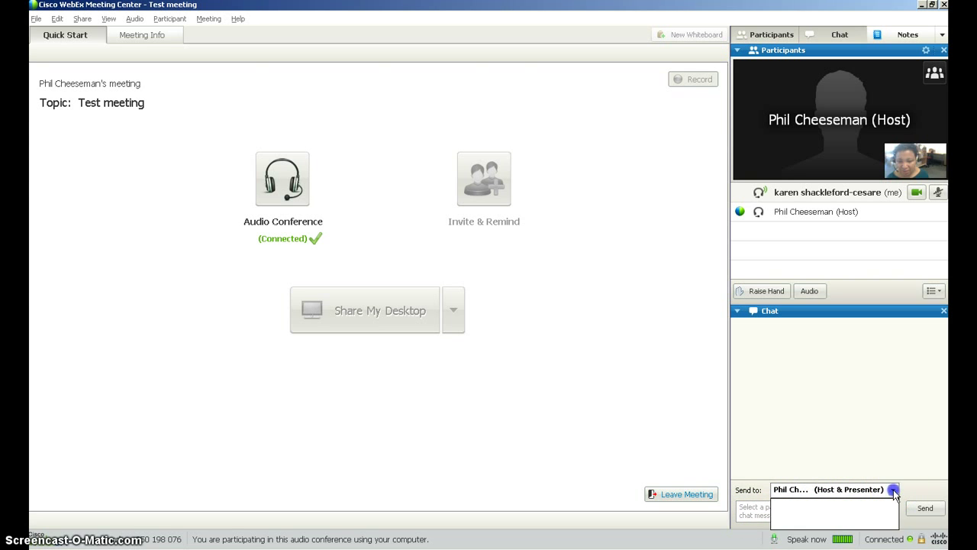
click(873, 505)
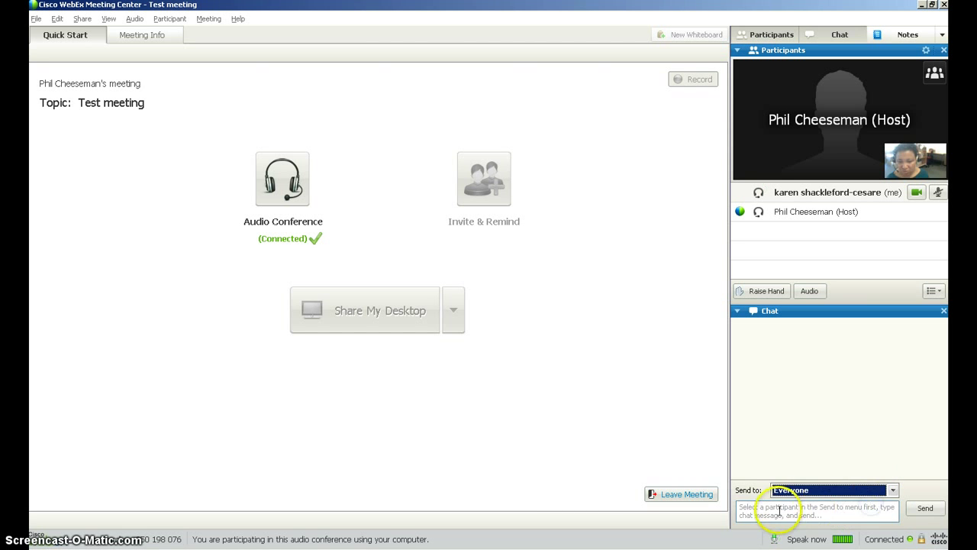
click(774, 510)
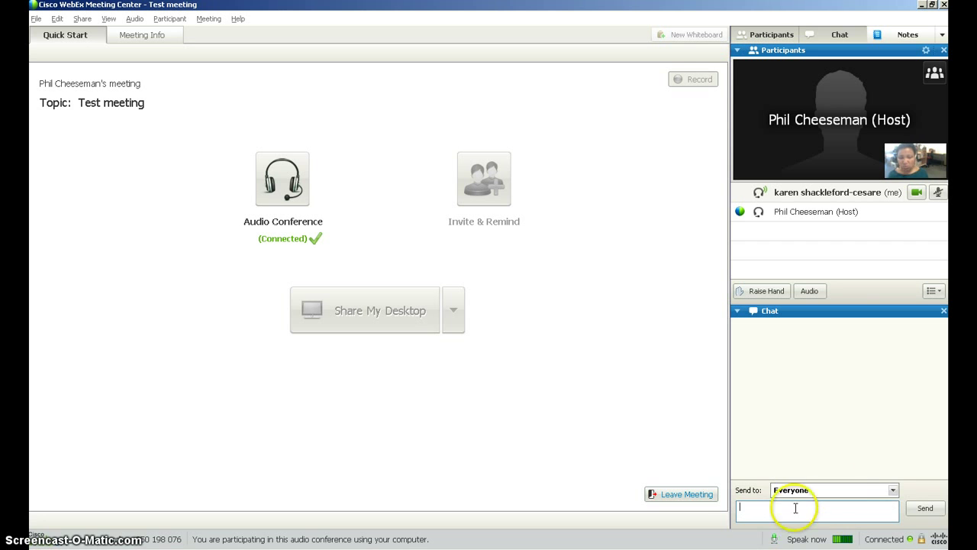
click(893, 491)
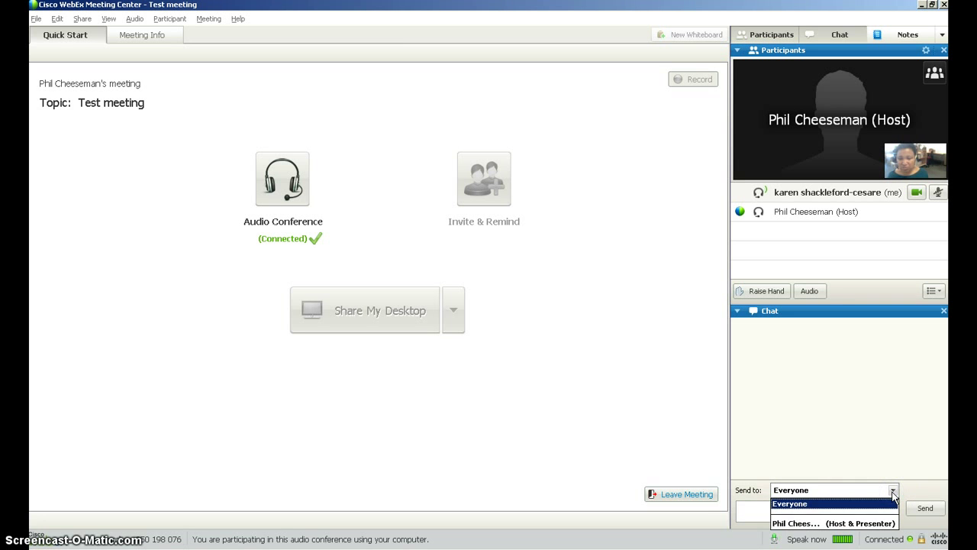
click(894, 492)
click(748, 513)
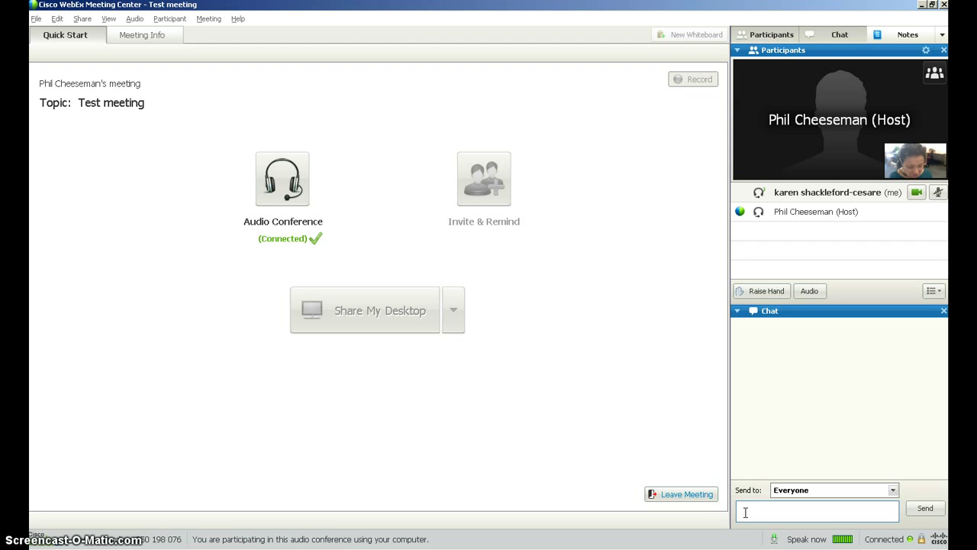
text(Hi)
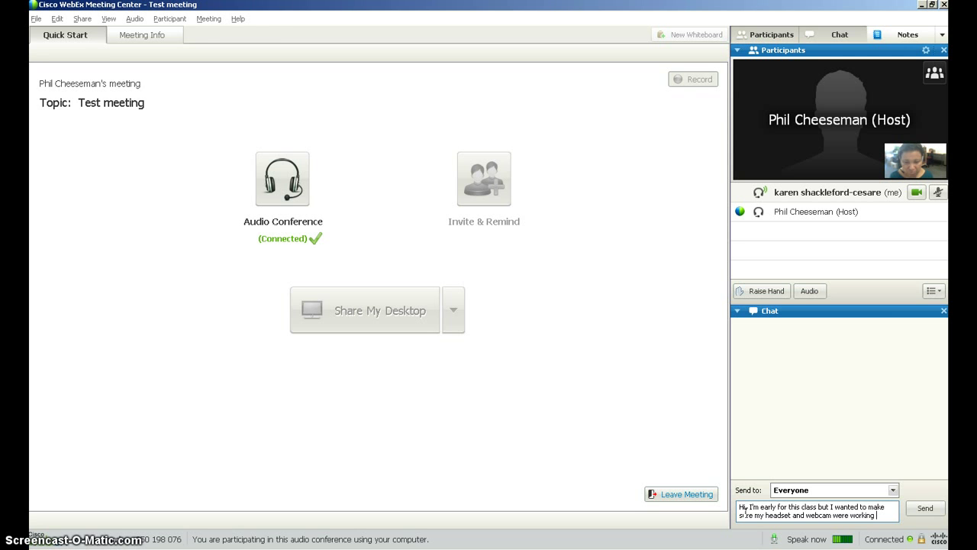
text(efore the class started.)
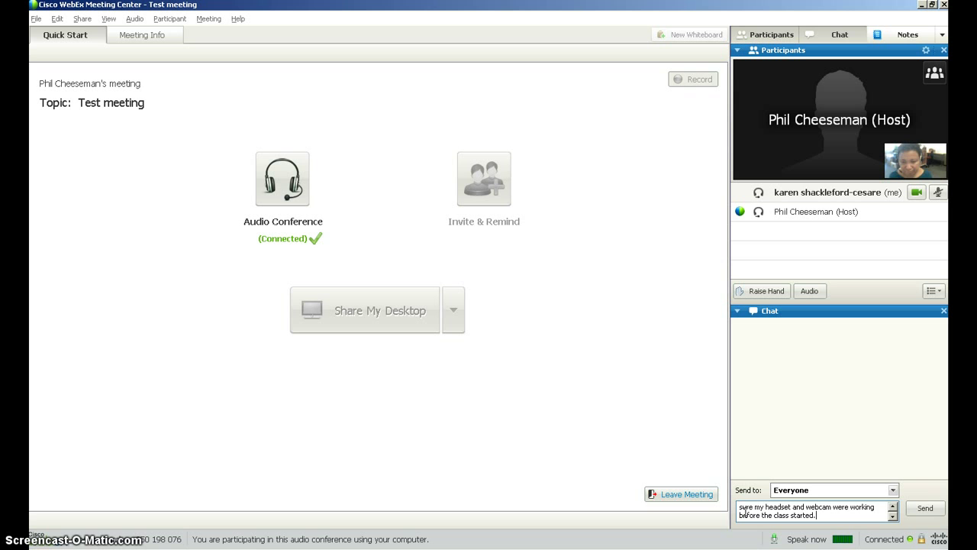
click(919, 506)
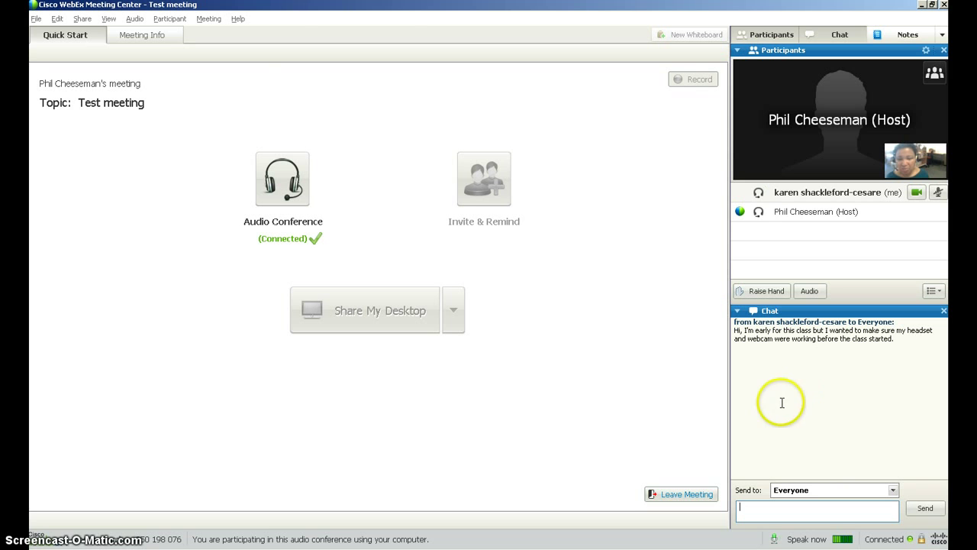
Collapse and reopen the Participants and Chat panels
click(779, 36)
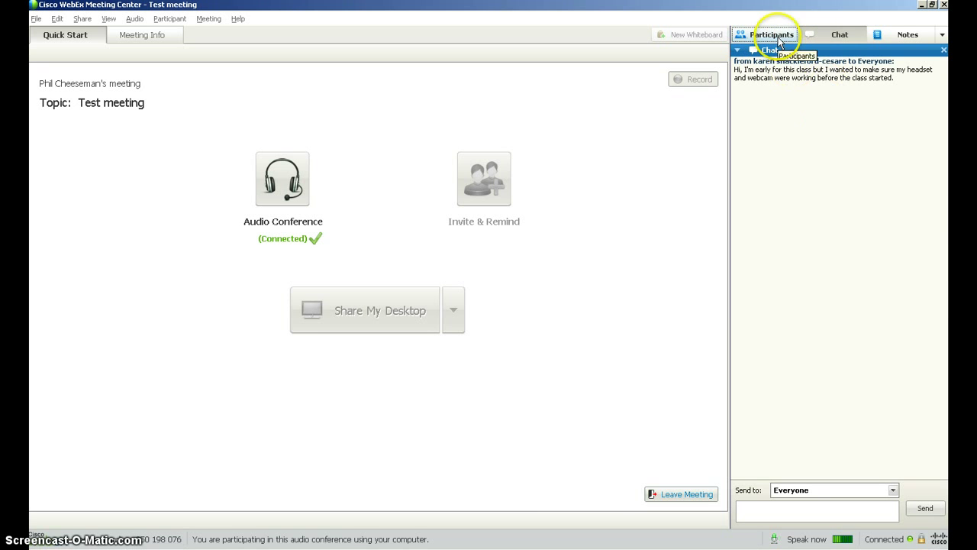
click(779, 36)
click(832, 39)
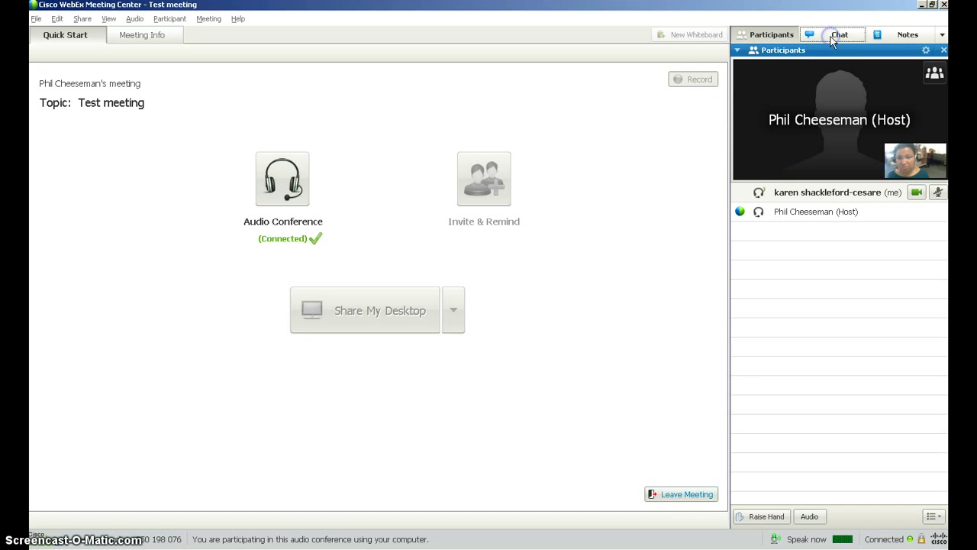
click(832, 39)
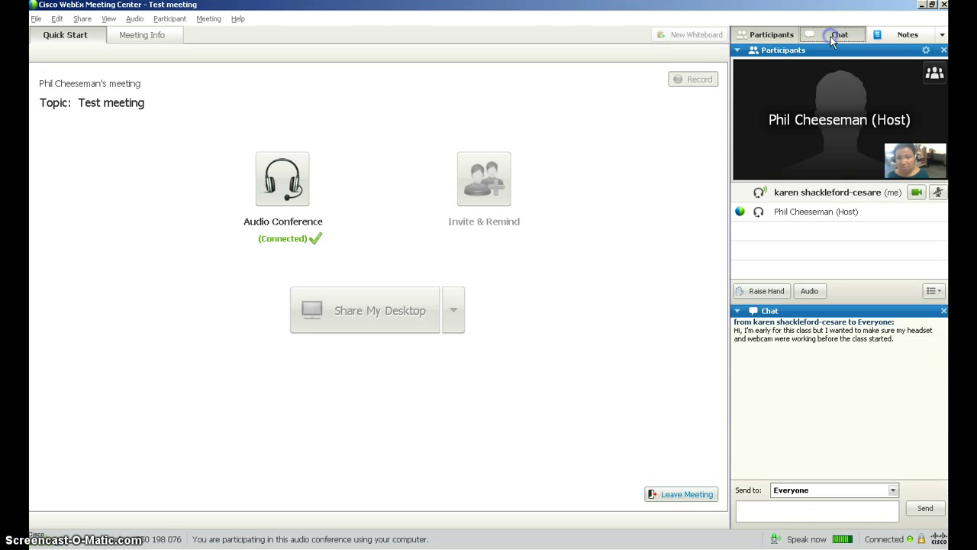
Write 'Notes for todays class' in the Notes panel and save it as Notes.txt in My Documents
click(905, 35)
click(807, 443)
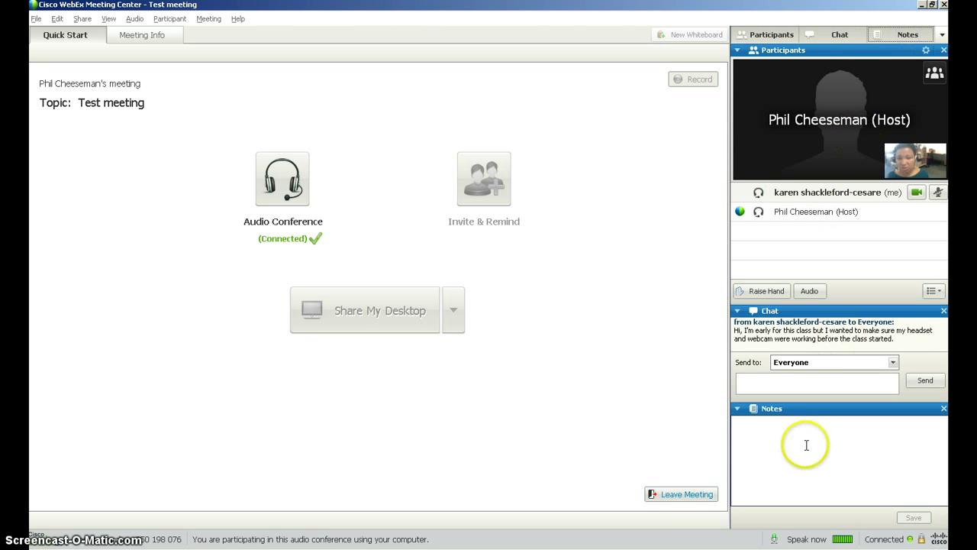
click(757, 440)
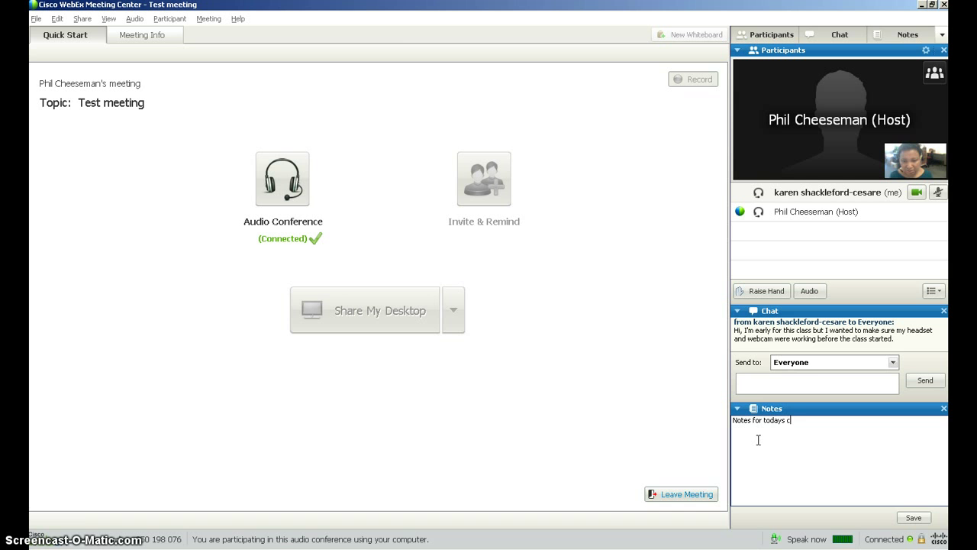
click(914, 518)
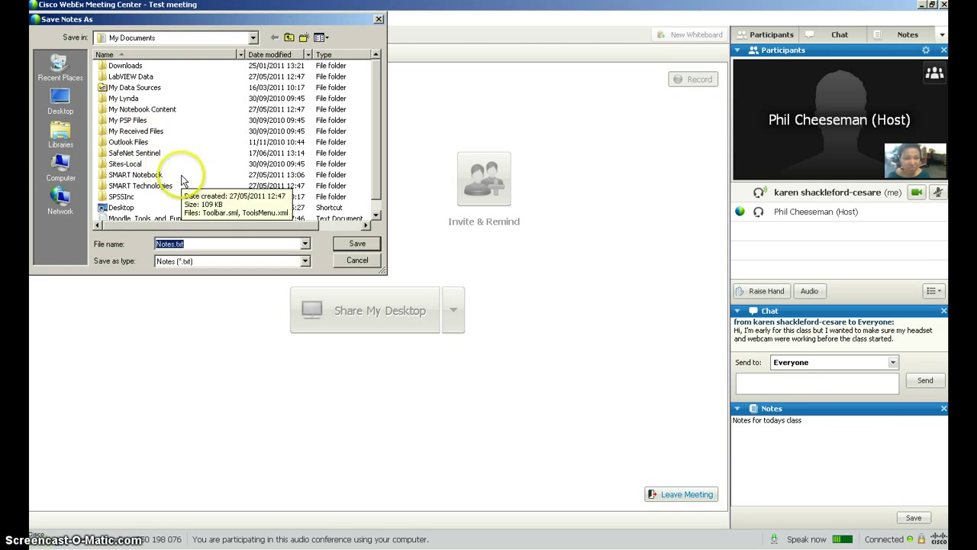
drag(207, 16, 282, 50)
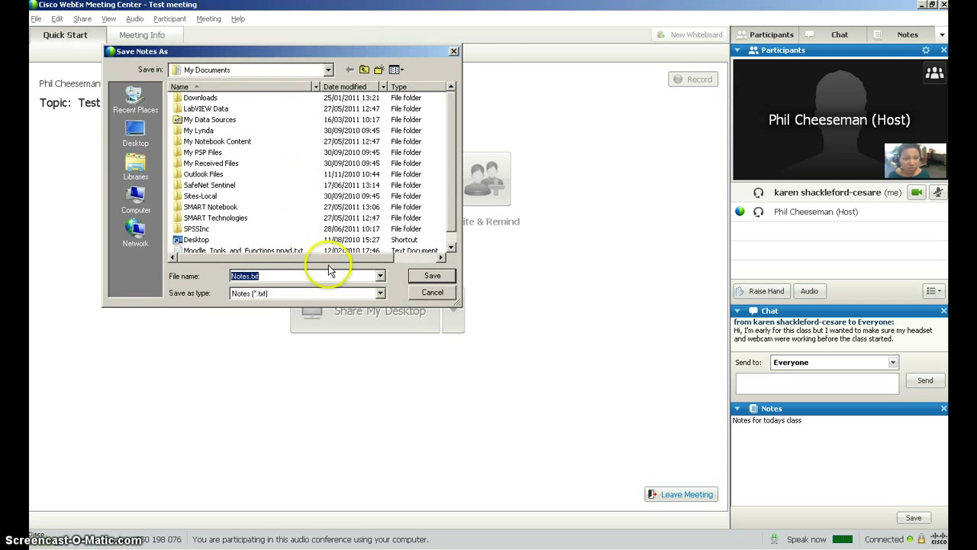
click(433, 278)
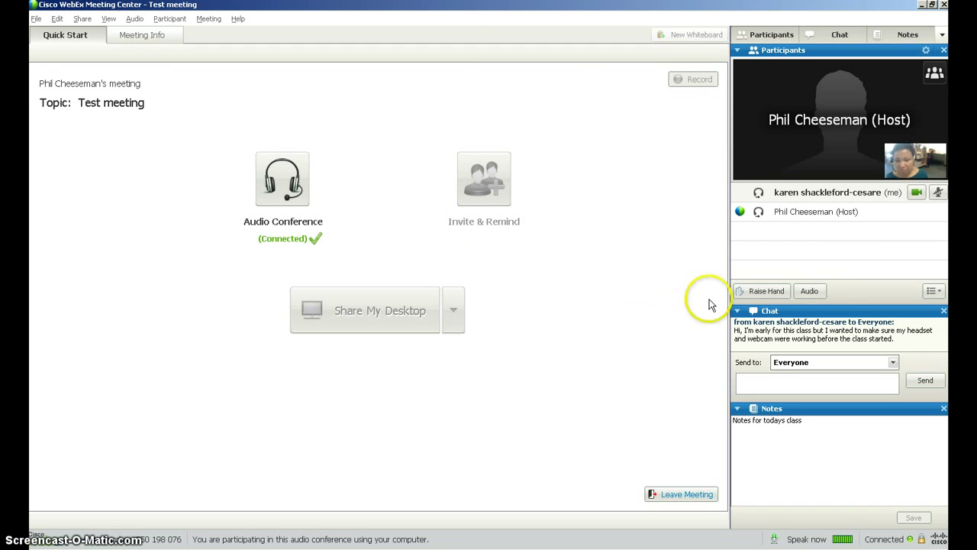
click(804, 290)
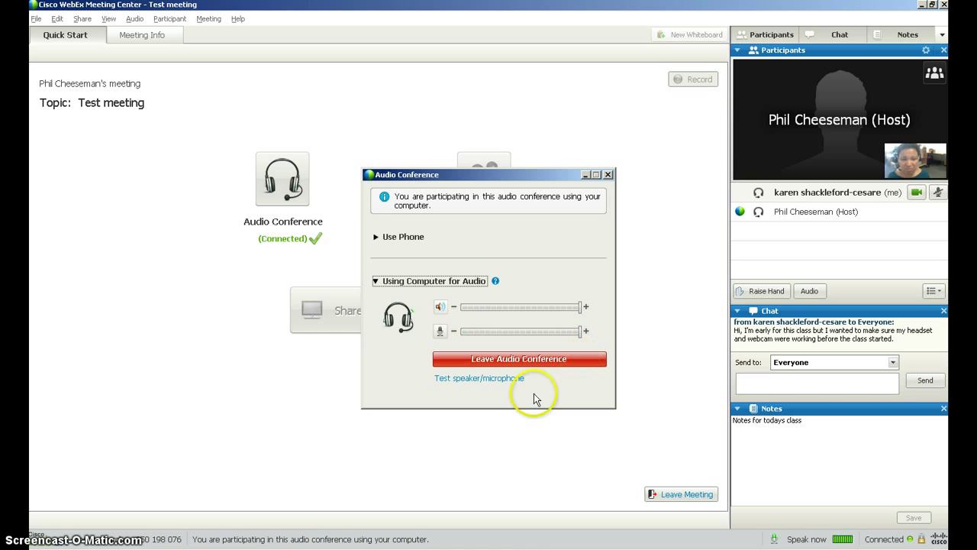
click(608, 176)
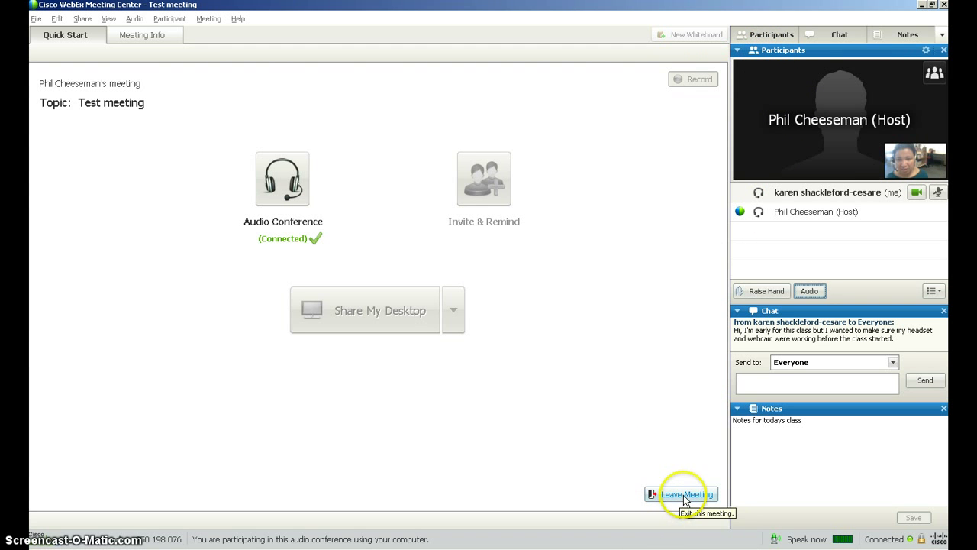
Stop your webcam video and choose Leave Meeting, ticking the option to save chat and notes
click(917, 193)
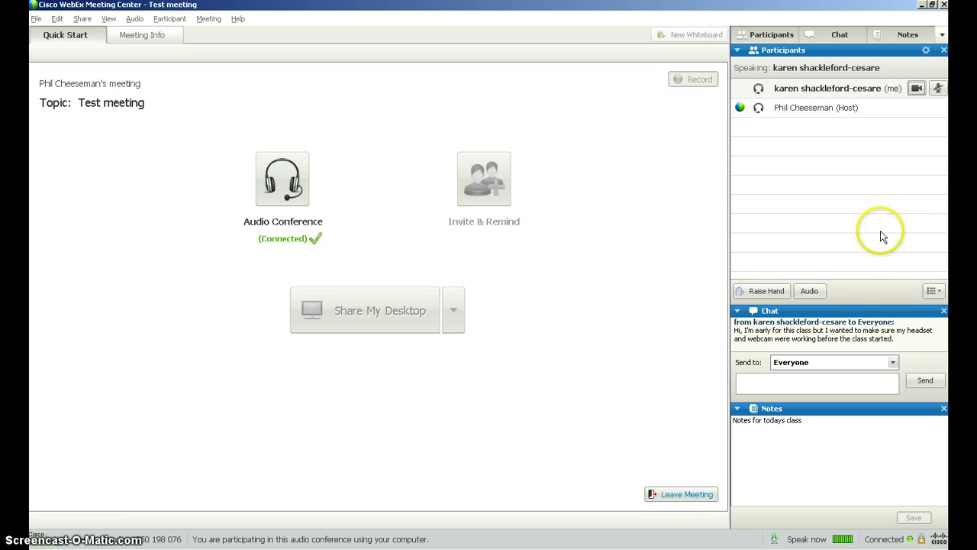
click(684, 497)
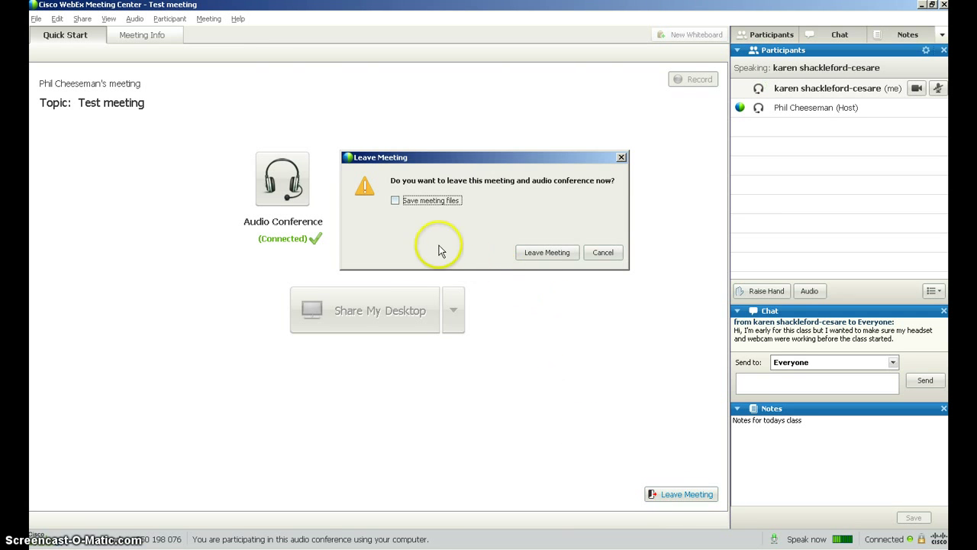
click(395, 200)
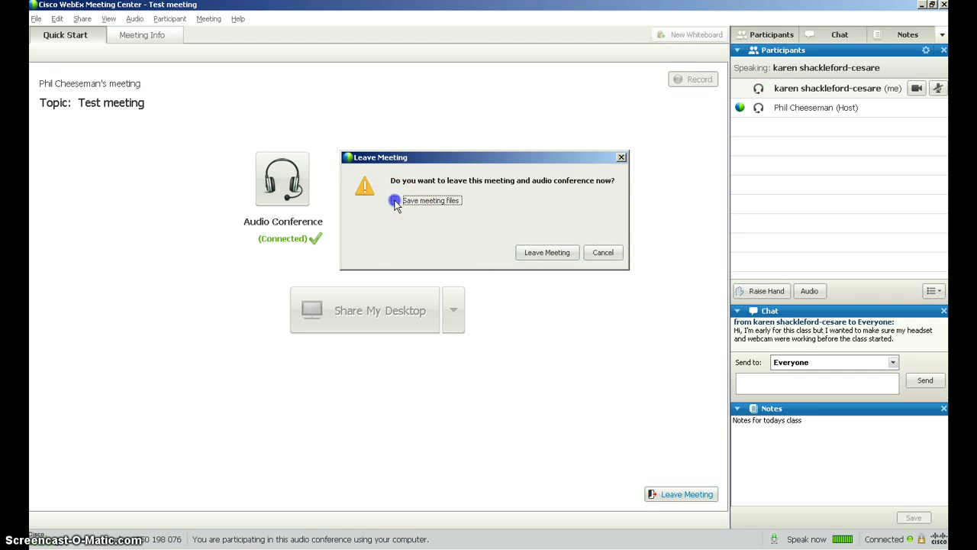